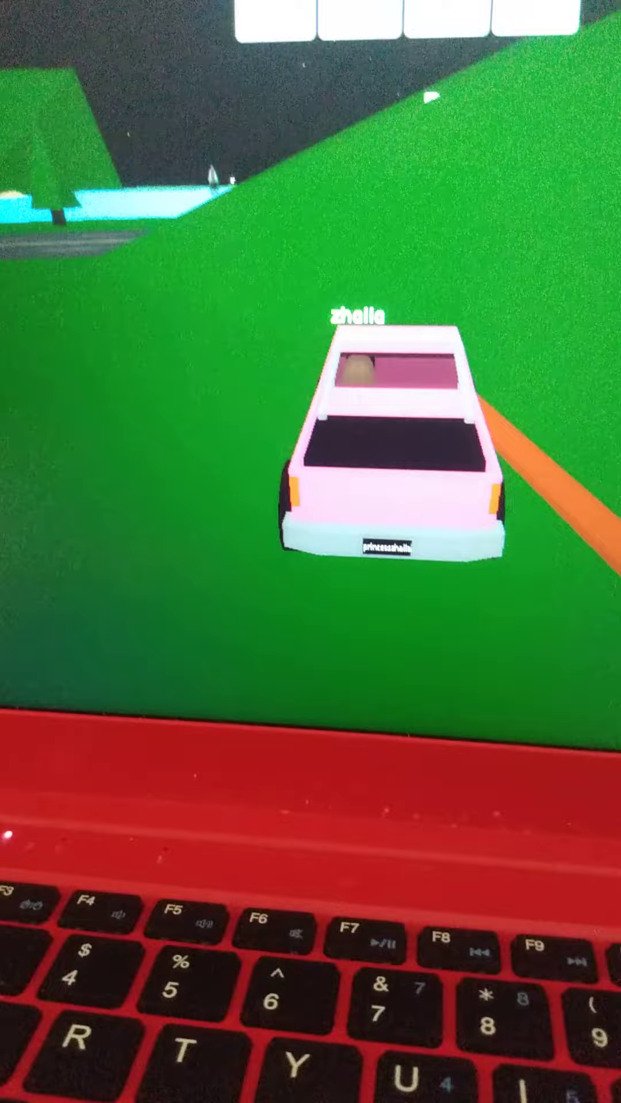
Steer the pink truck left while driving across the map toward the white room.
key(a)
key(a)
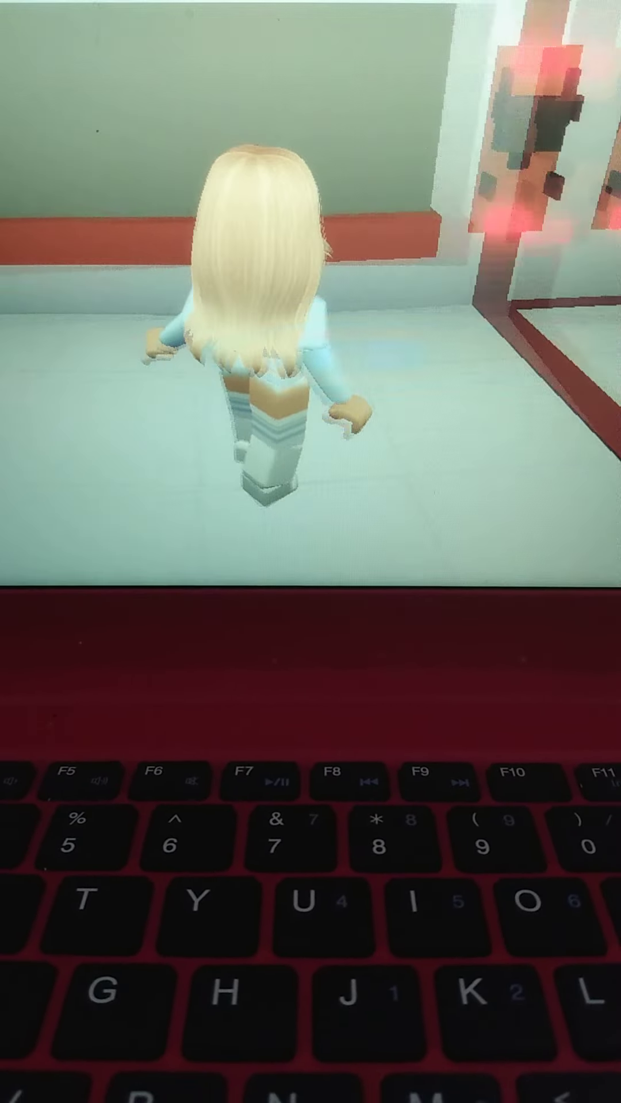
Run to the 1–5 panel and turn breakers 4, 5, 2 and 1 blue.
key(w)
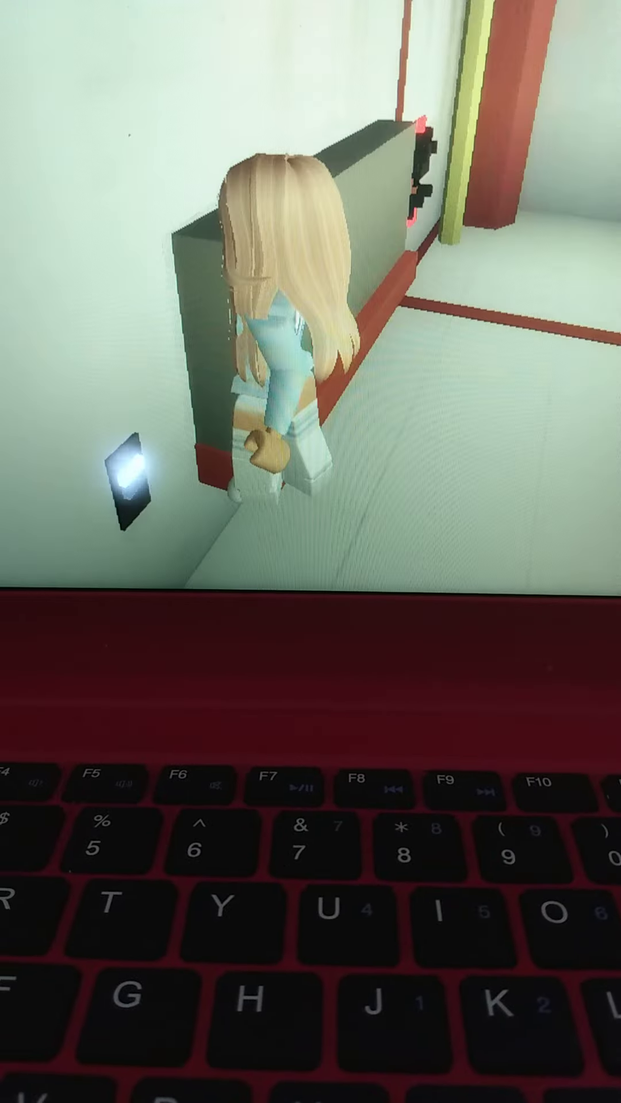
key(w)
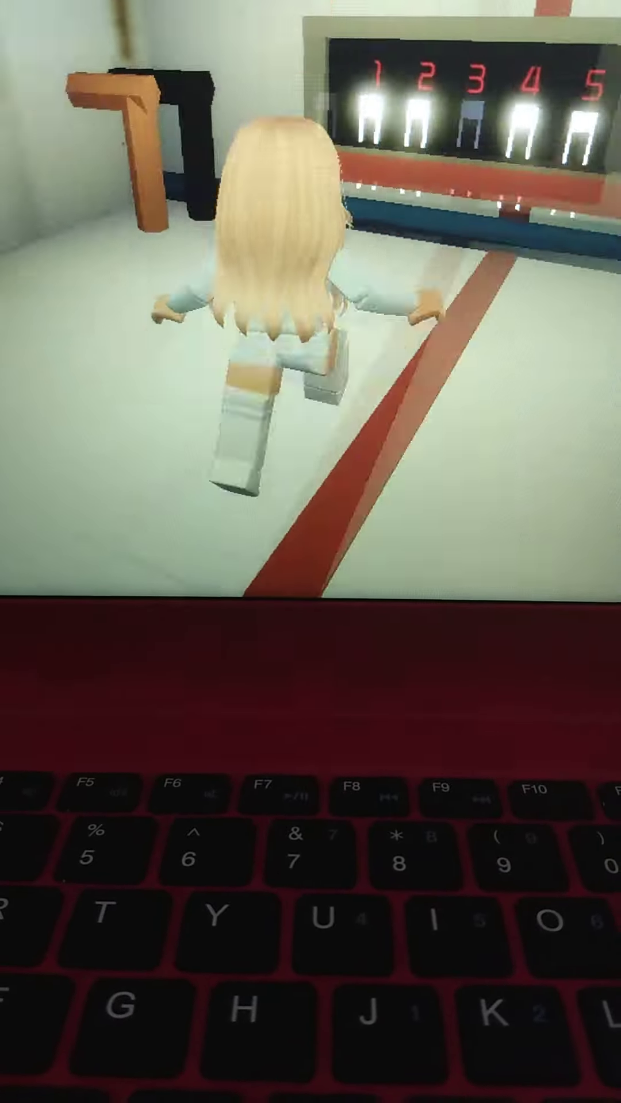
click(529, 284)
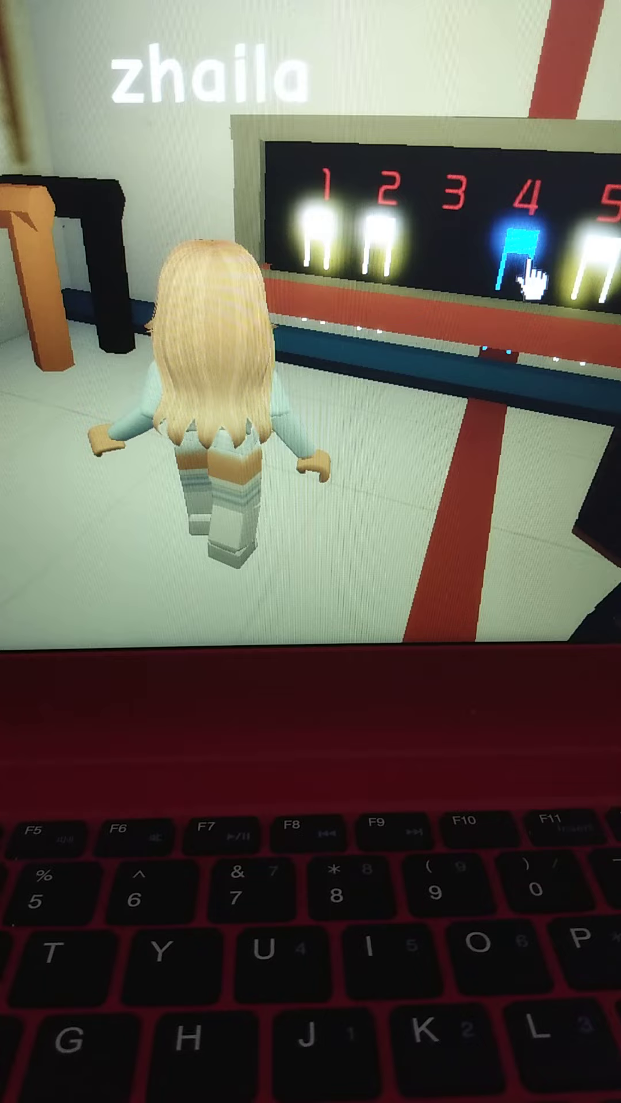
click(599, 274)
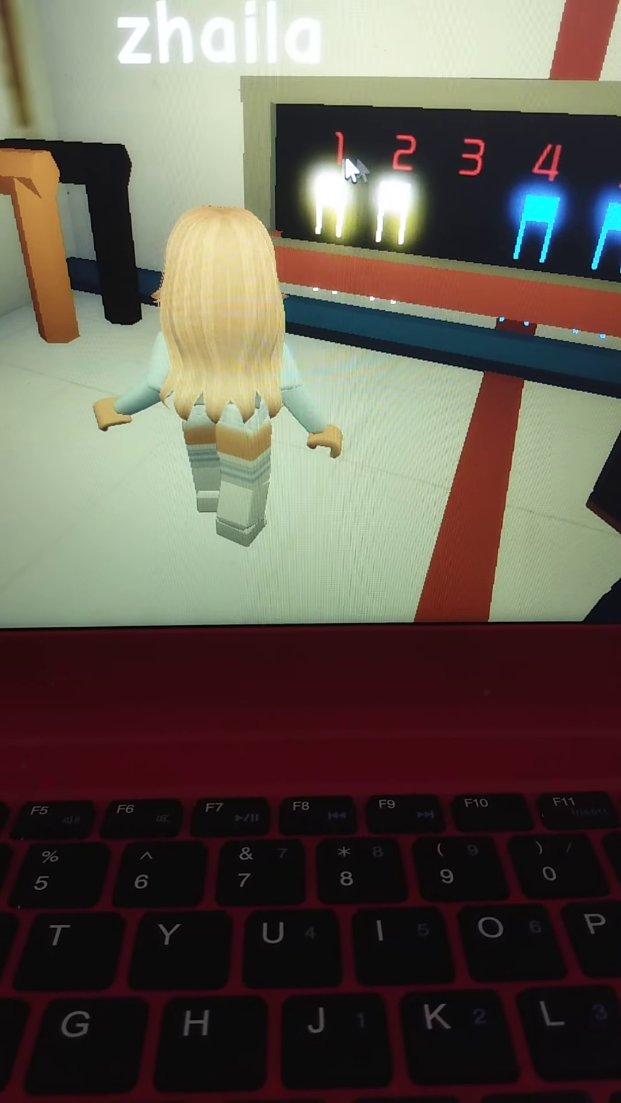
click(392, 216)
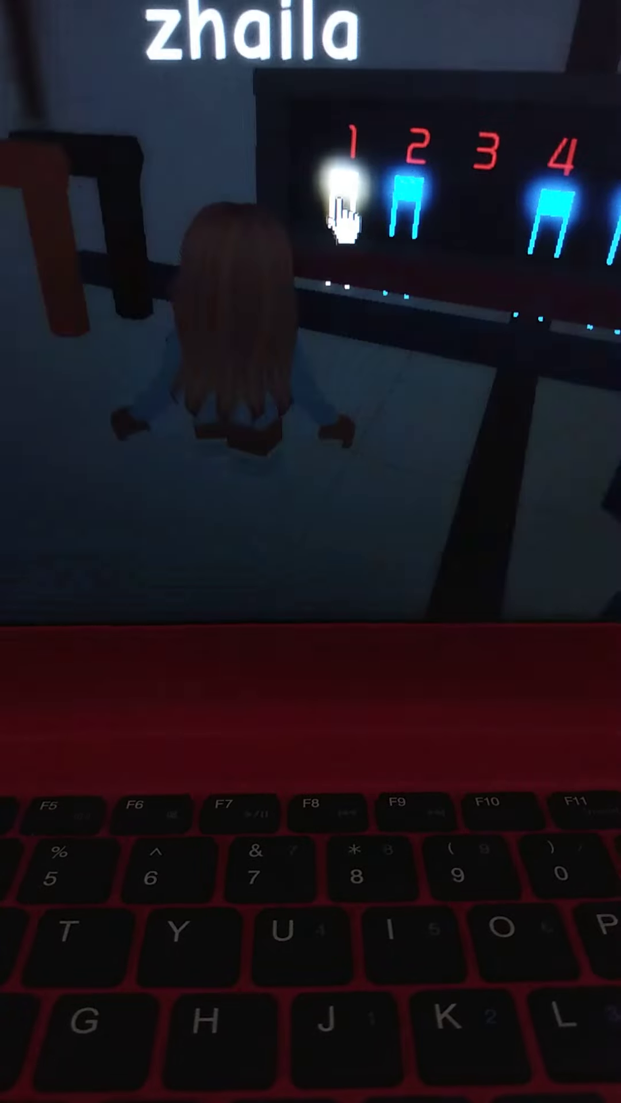
click(342, 207)
key(w)
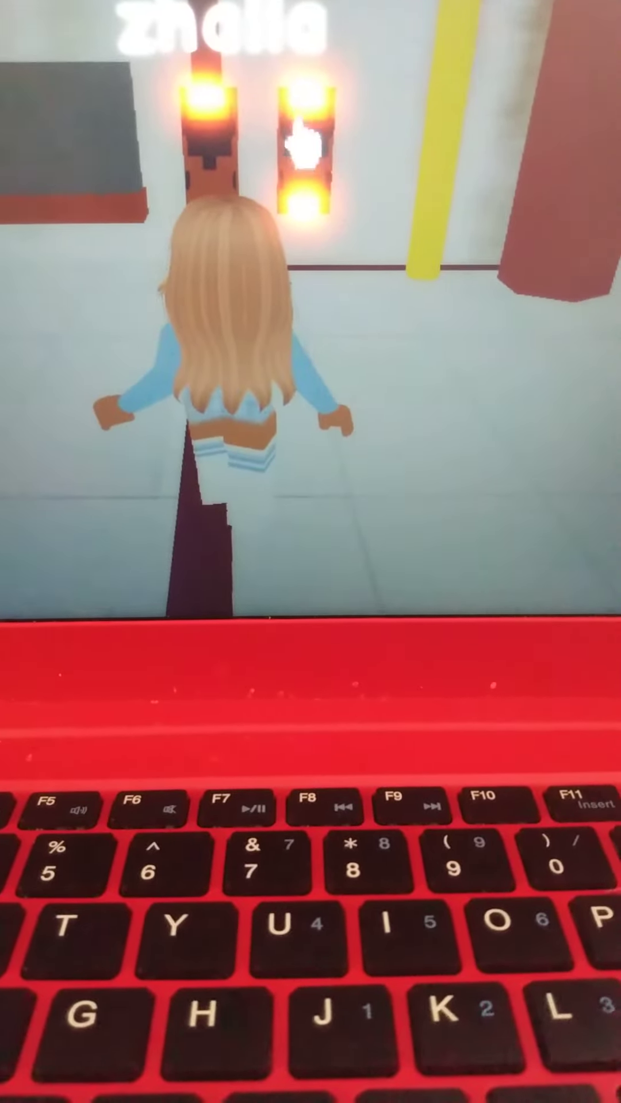
key(a)
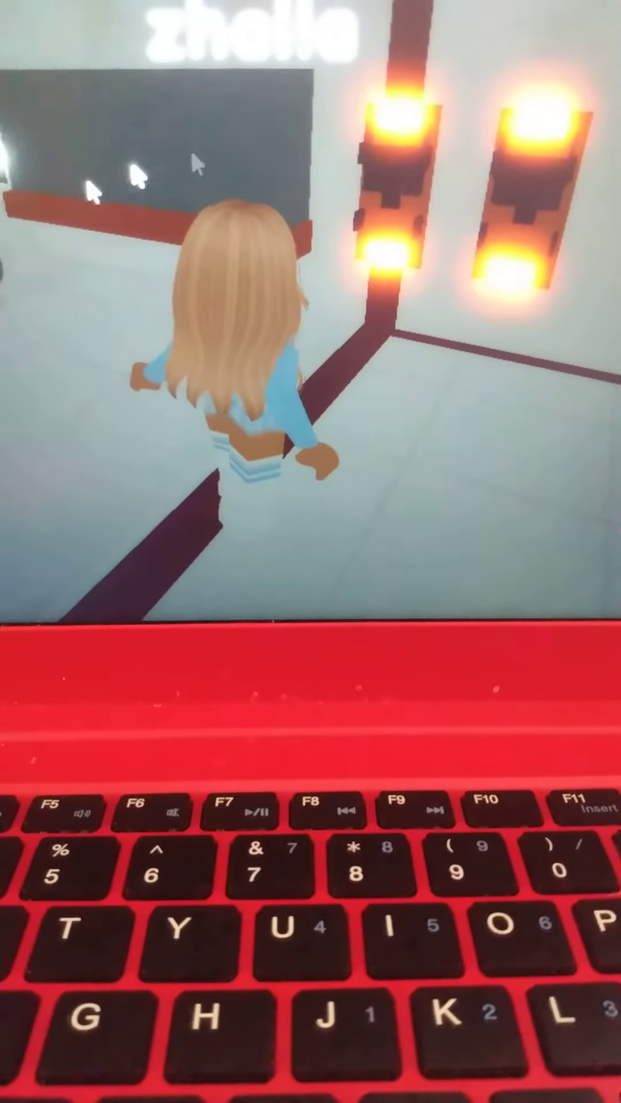
key(period)
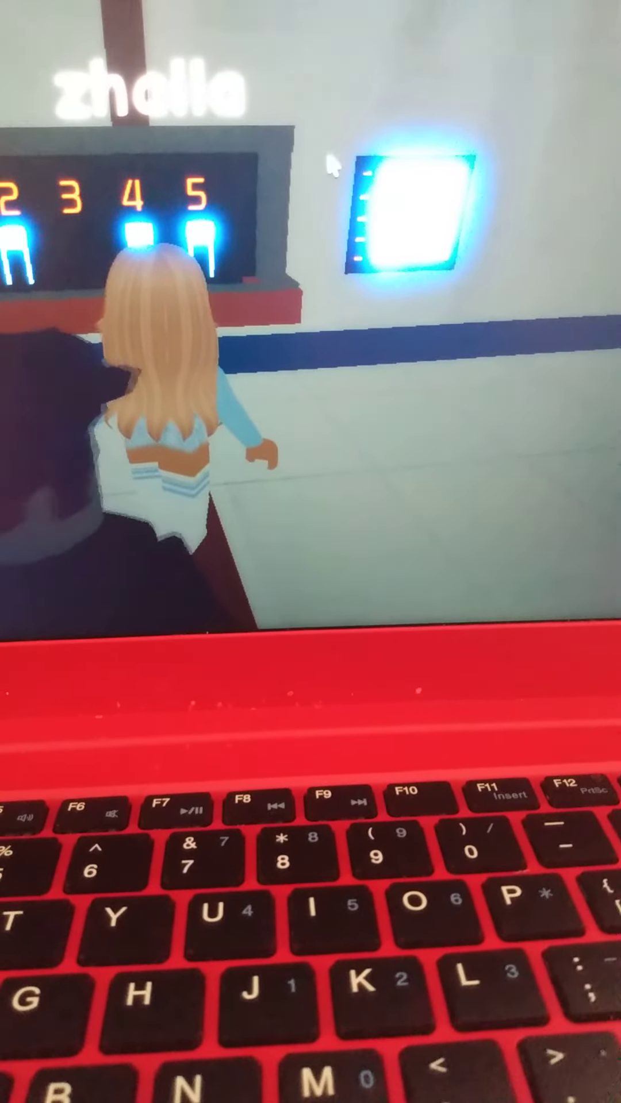
Turn from the breaker panel and walk the corridor past another player to the dark wall.
drag(517, 208, 424, 208)
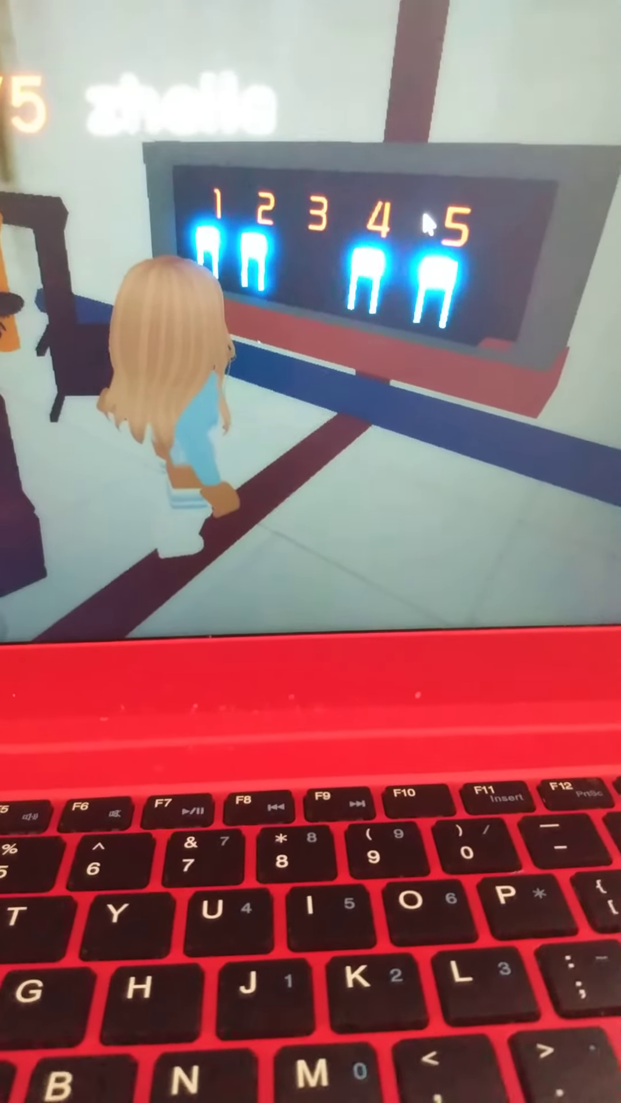
key(a)
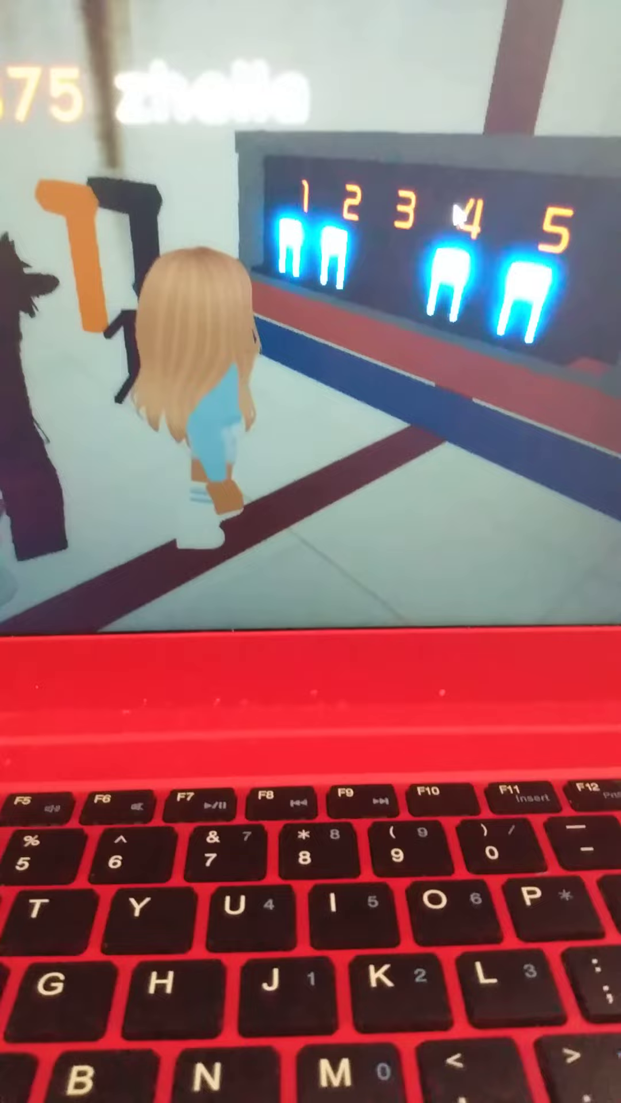
key(s)
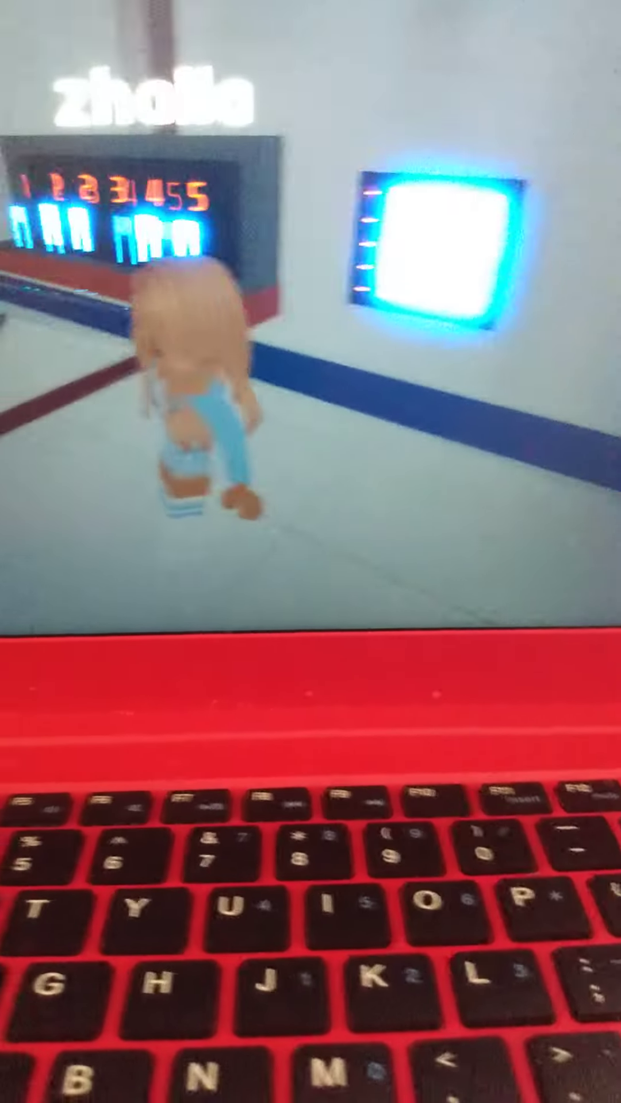
key(w)
key(s)
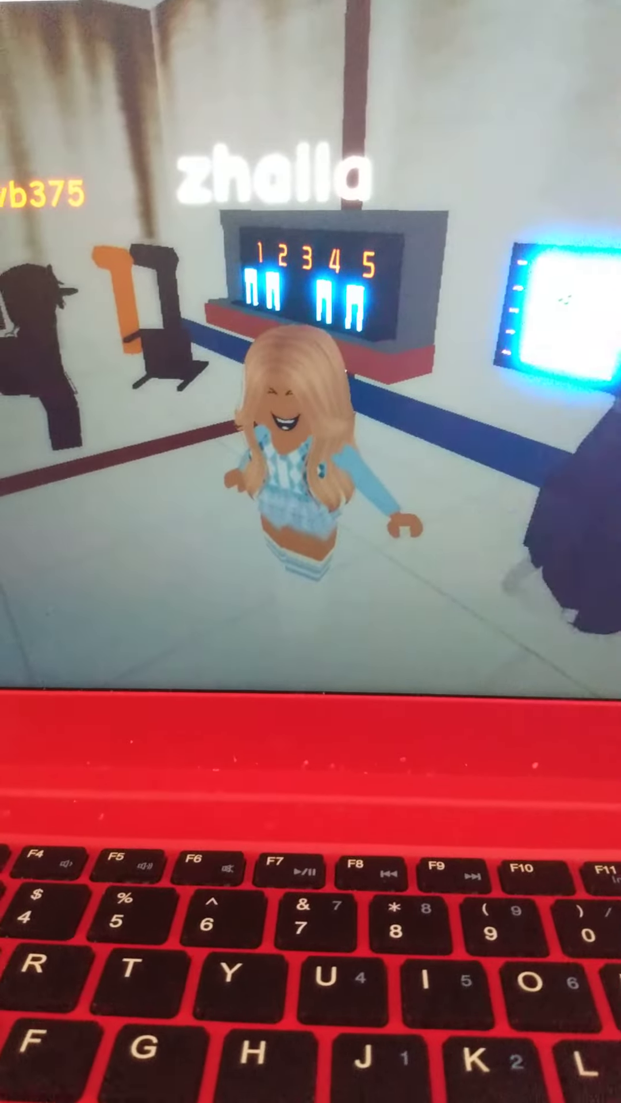
key(d)
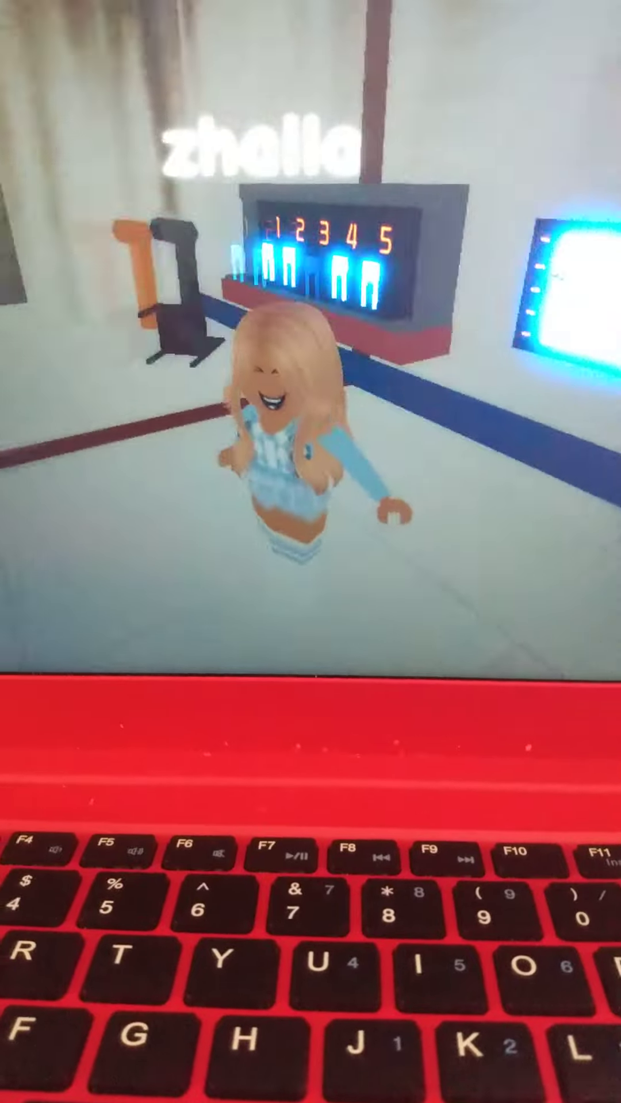
key(w)
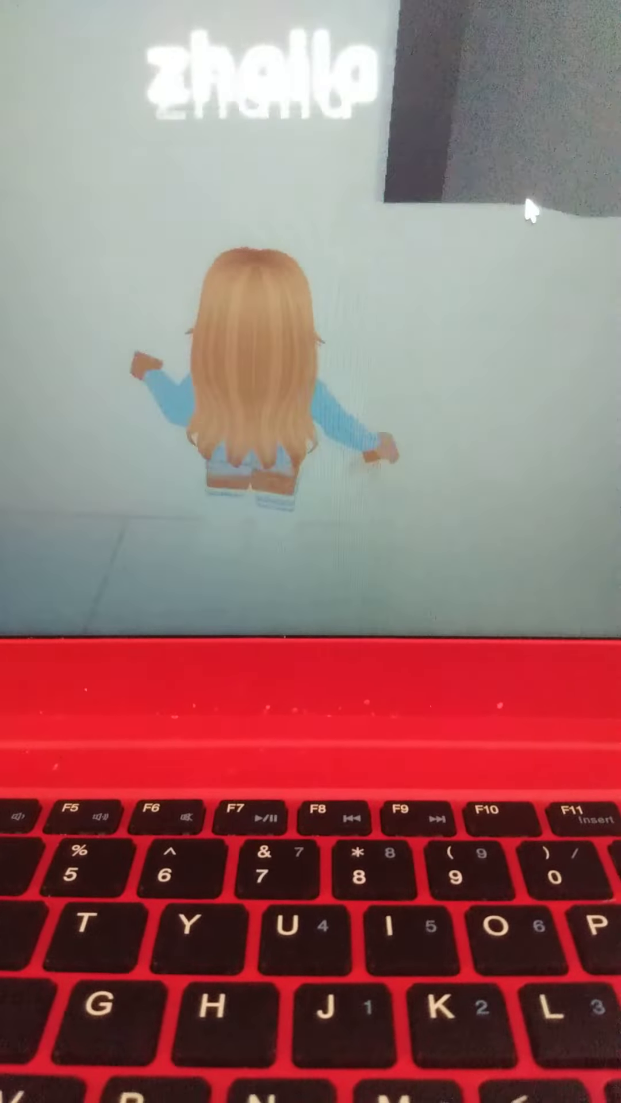
key(s)
key(w)
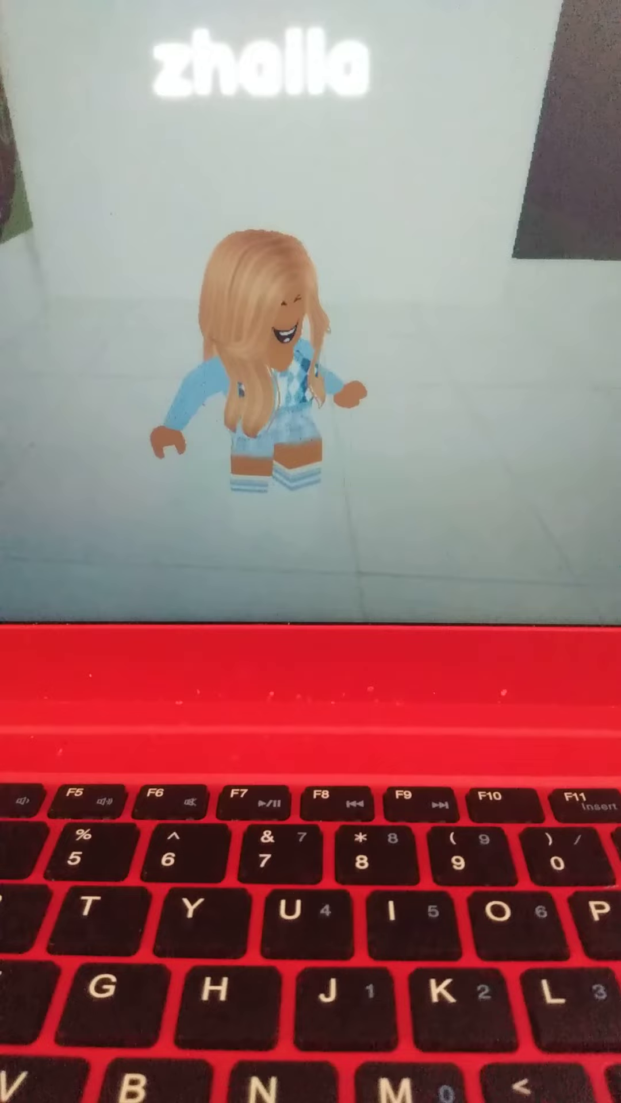
Bring up the carried-items list, then run and jump through the dark wall toward the pale wall.
key(grave)
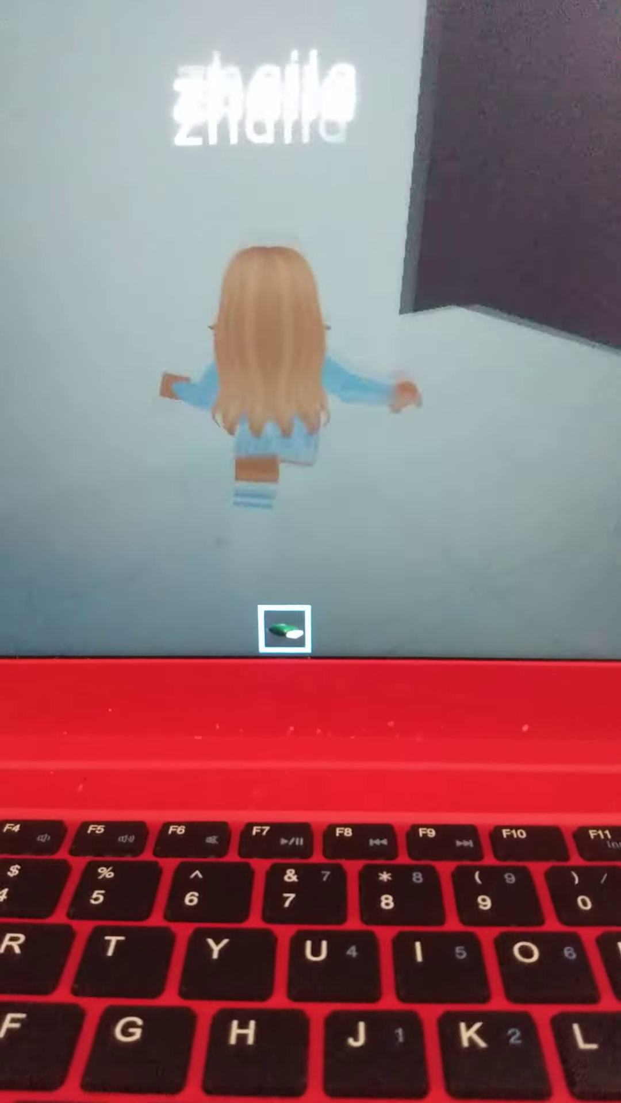
key(w)
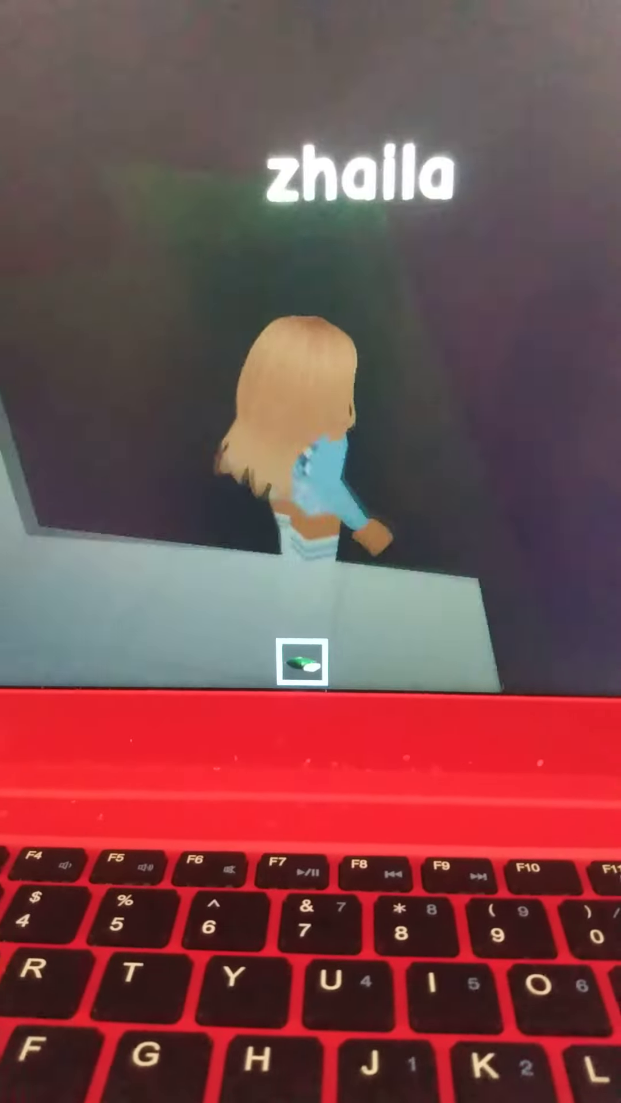
key(a)
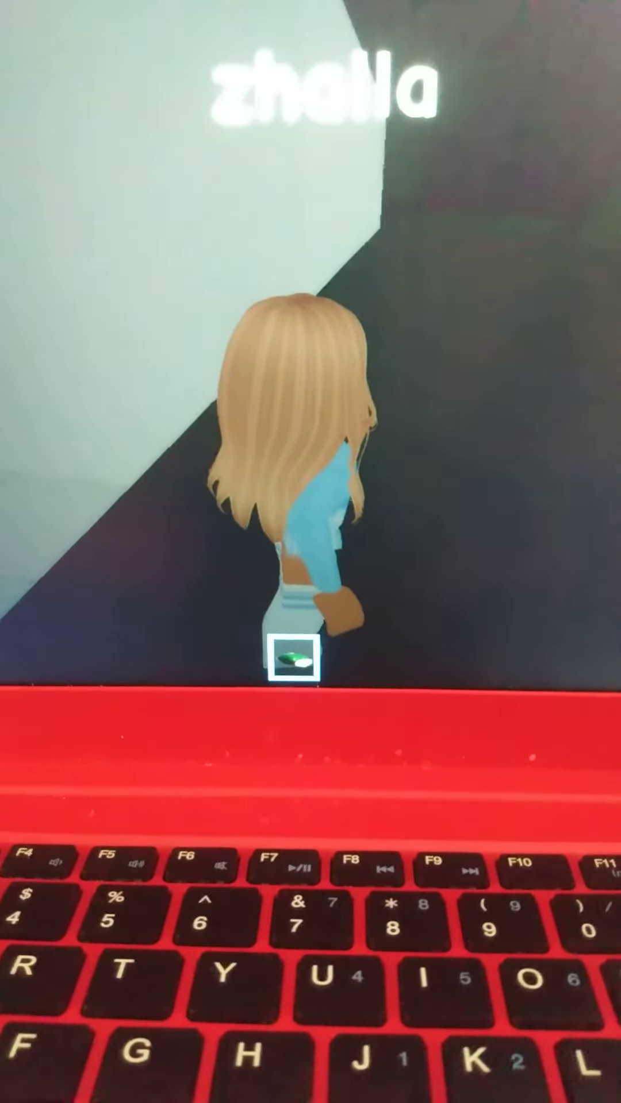
key(w)
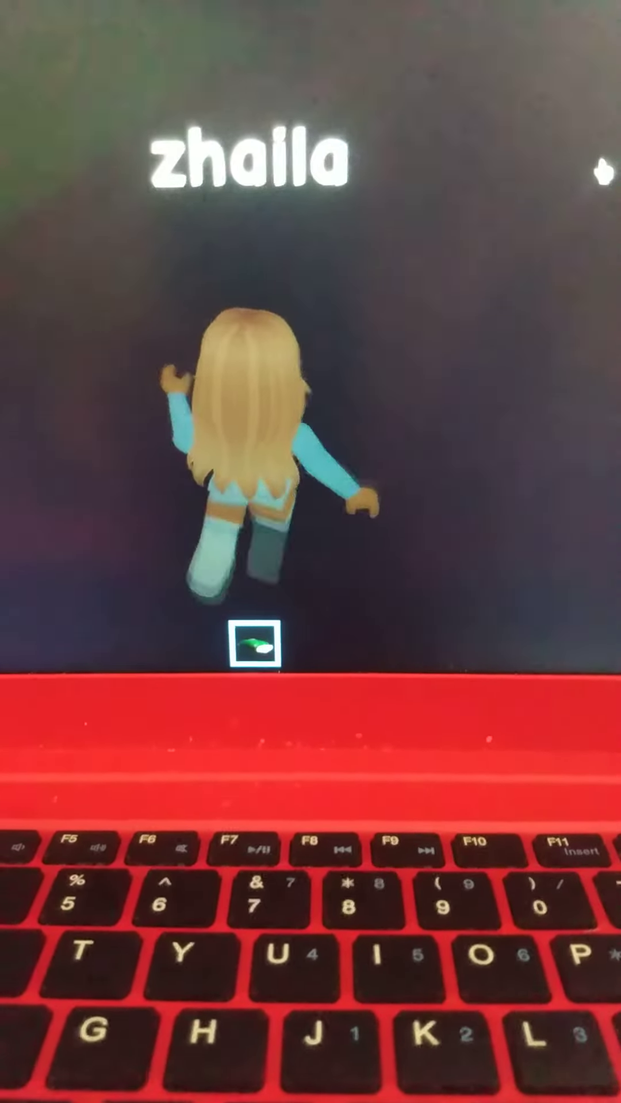
key(space)
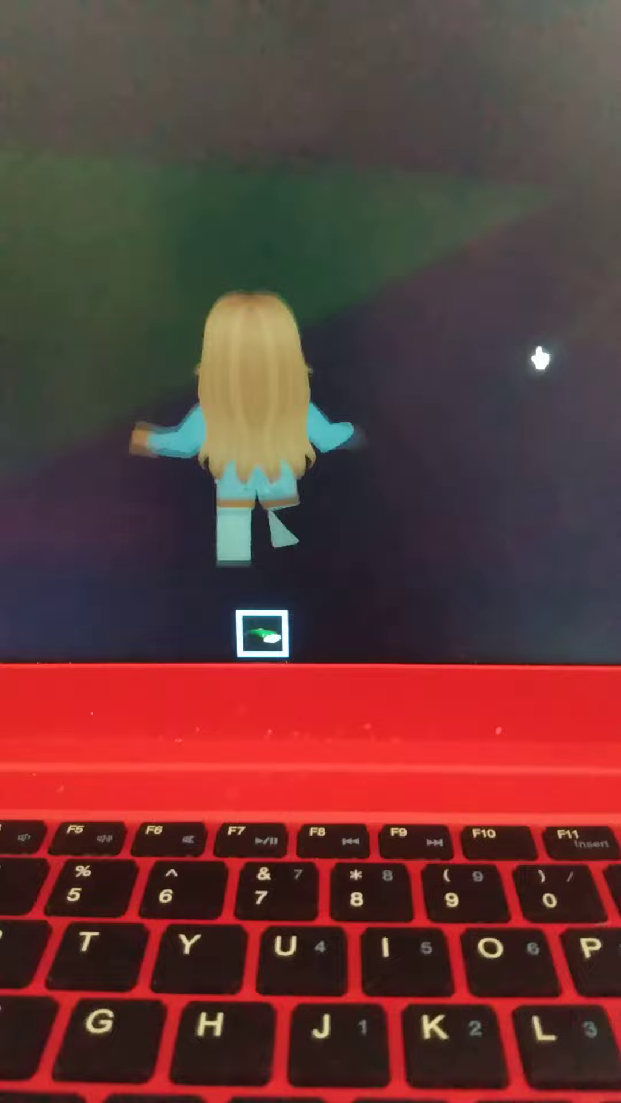
key(w)
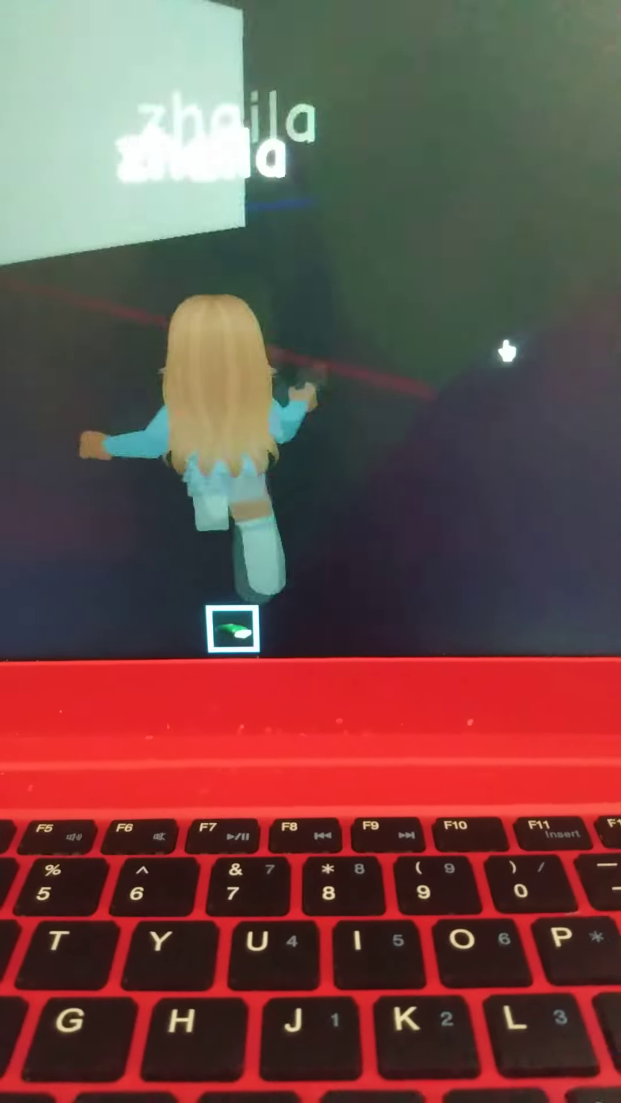
key(w)
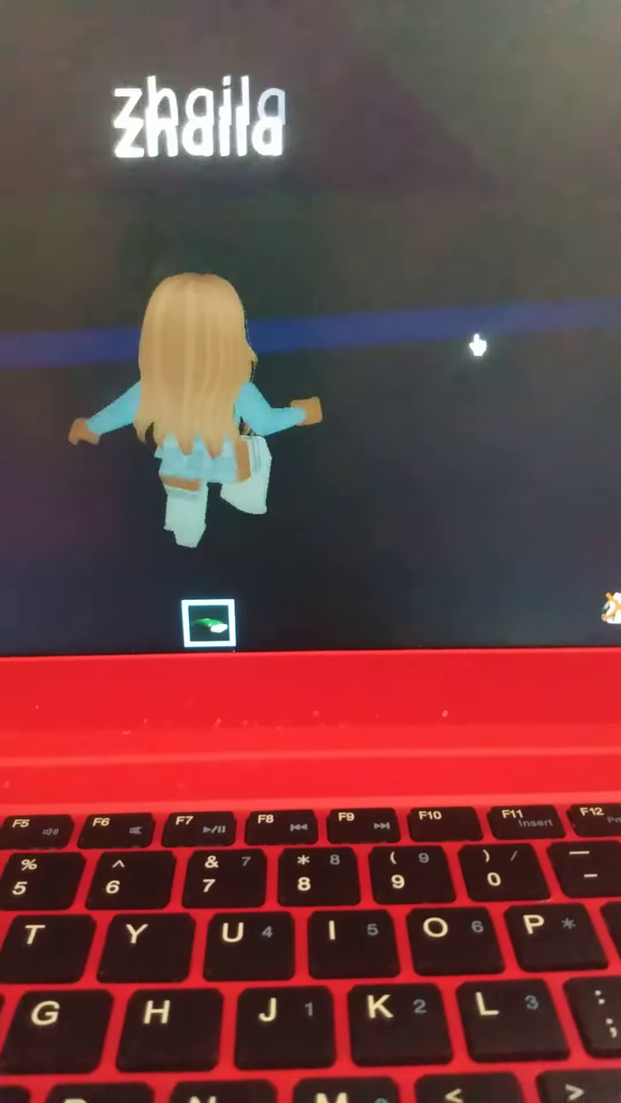
key(a)
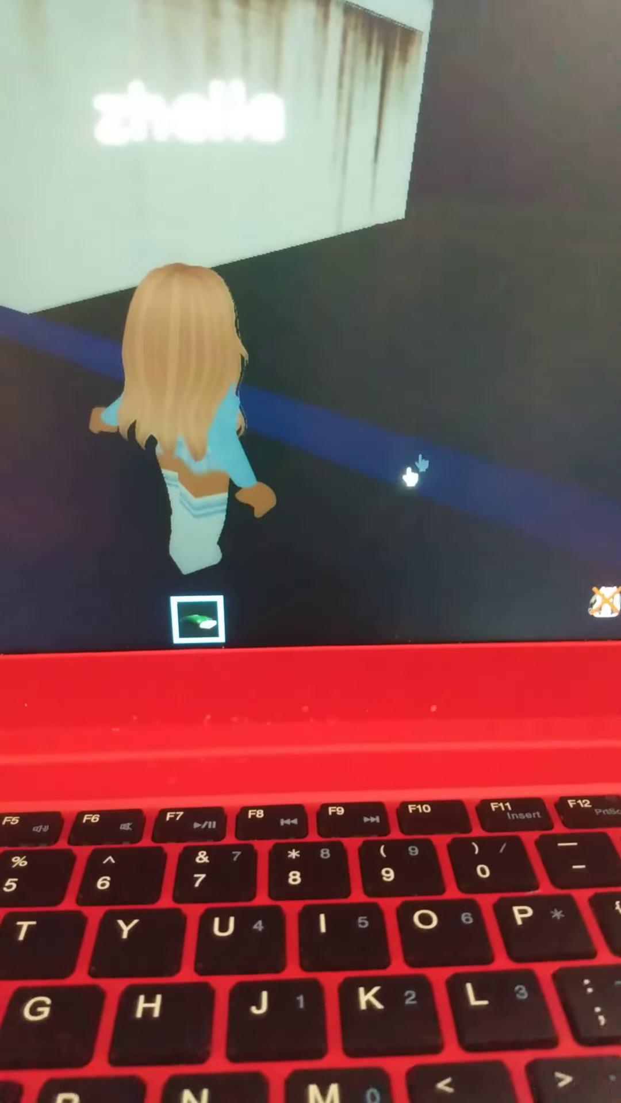
Place a large blue object under the avatar and walk onto the teal slab.
click(389, 517)
key(w)
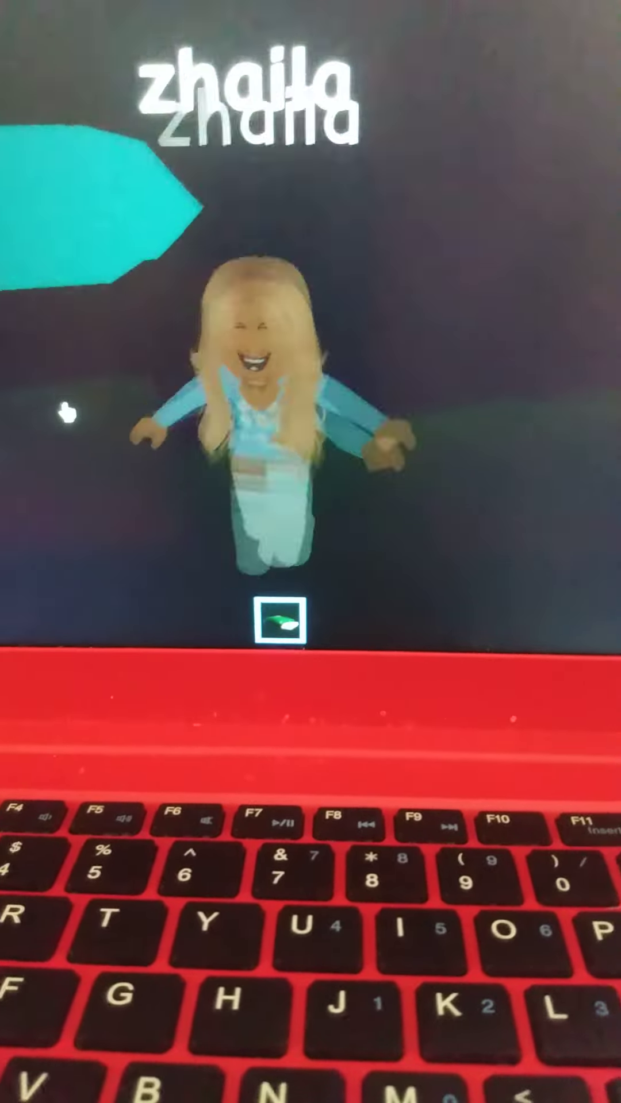
key(w)
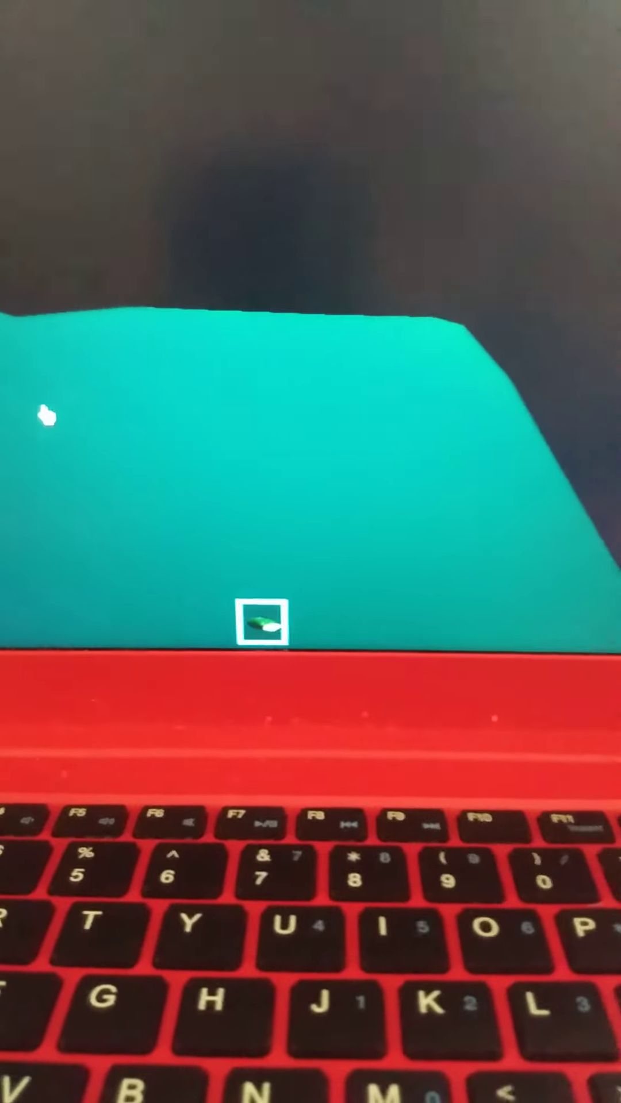